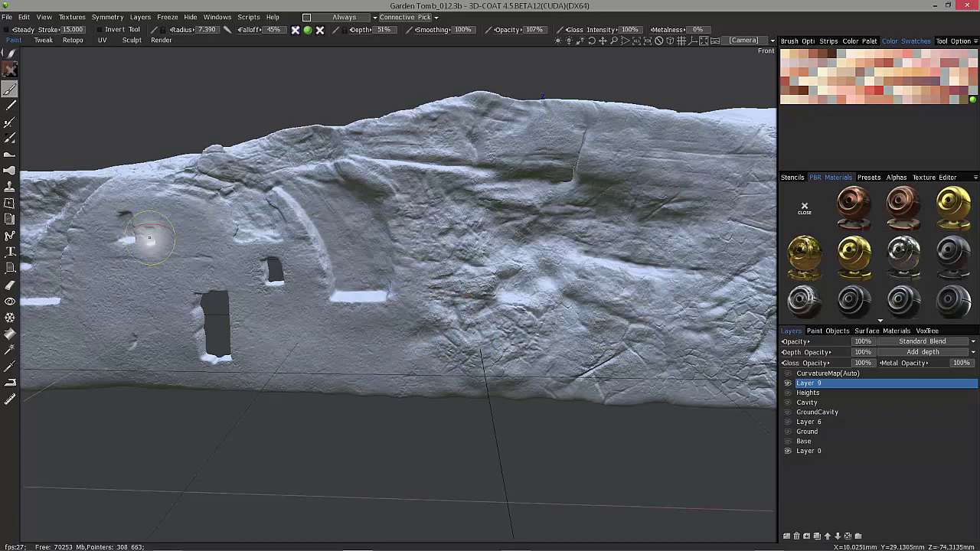
- Paint a horizontal brown stroke across the wall between the doorway and the rough rock on Layer 9
drag(150, 238, 152, 231)
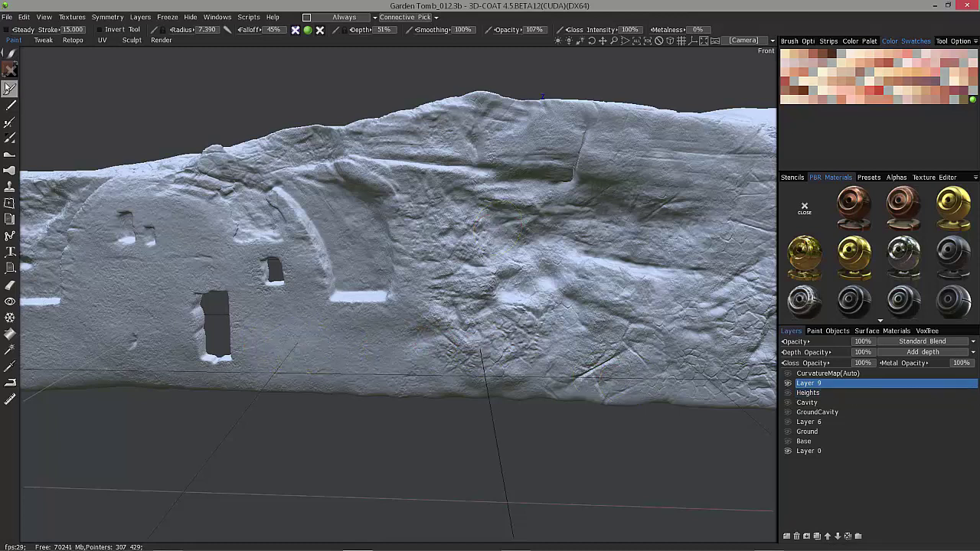
click(12, 55)
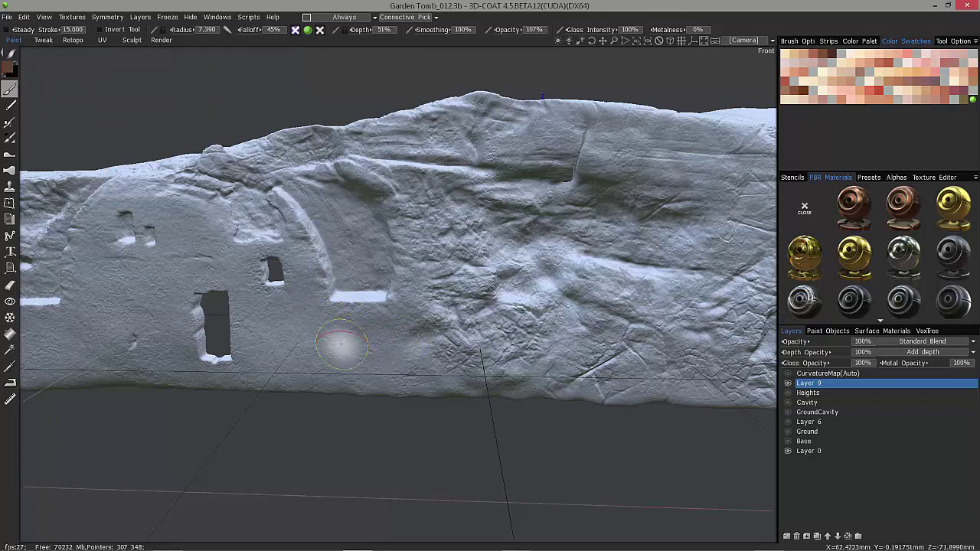
mouse_move(415, 350)
alt+mouse_down()
mouse_move(425, 360)
mouse_move(467, 350)
mouse_move(276, 352)
alt+mouse_up()
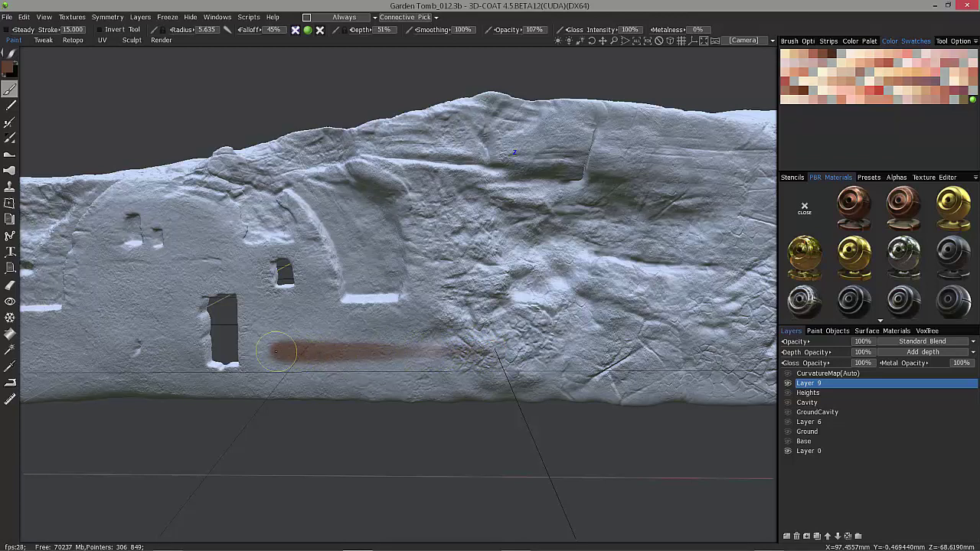
- Switch the pen's brush mode and paint two more horizontal brown strokes, one above and one below the first
click(12, 53)
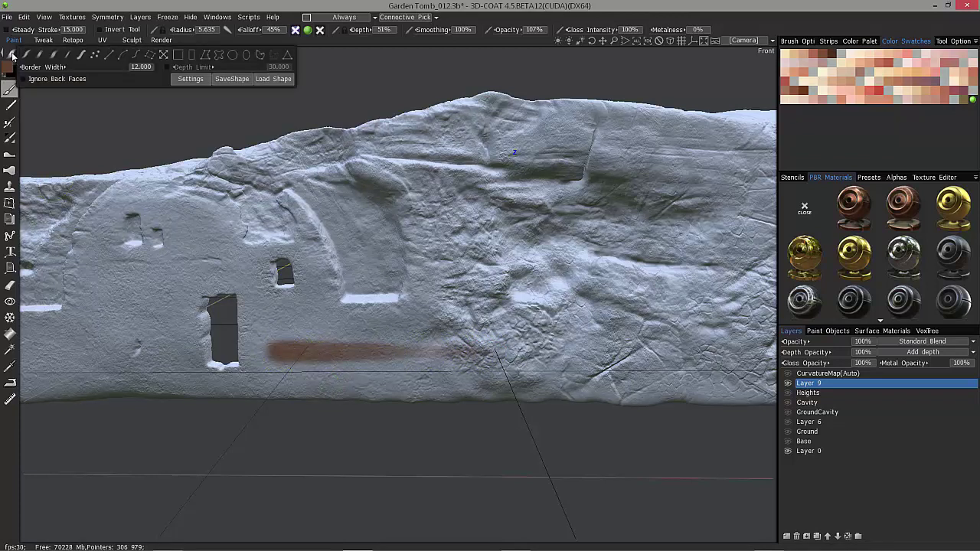
click(39, 57)
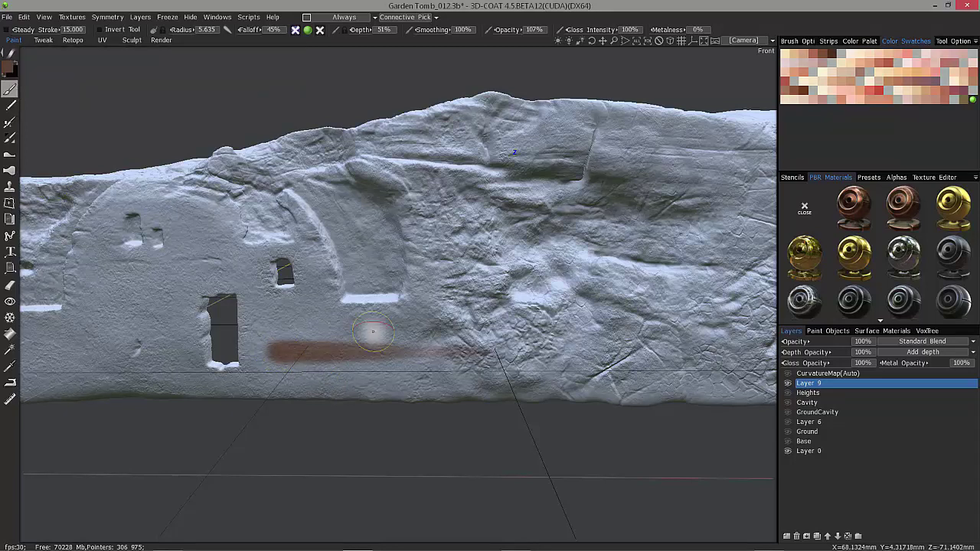
drag(450, 326, 269, 320)
mouse_move(252, 357)
right_down()
mouse_move(257, 337)
mouse_move(302, 322)
right_up()
mouse_move(401, 318)
right_down()
mouse_move(409, 346)
mouse_move(302, 373)
mouse_move(437, 376)
right_up()
mouse_move(452, 380)
mouse_down()
mouse_move(466, 377)
mouse_move(287, 374)
mouse_move(473, 380)
mouse_move(278, 377)
mouse_move(304, 375)
mouse_up()
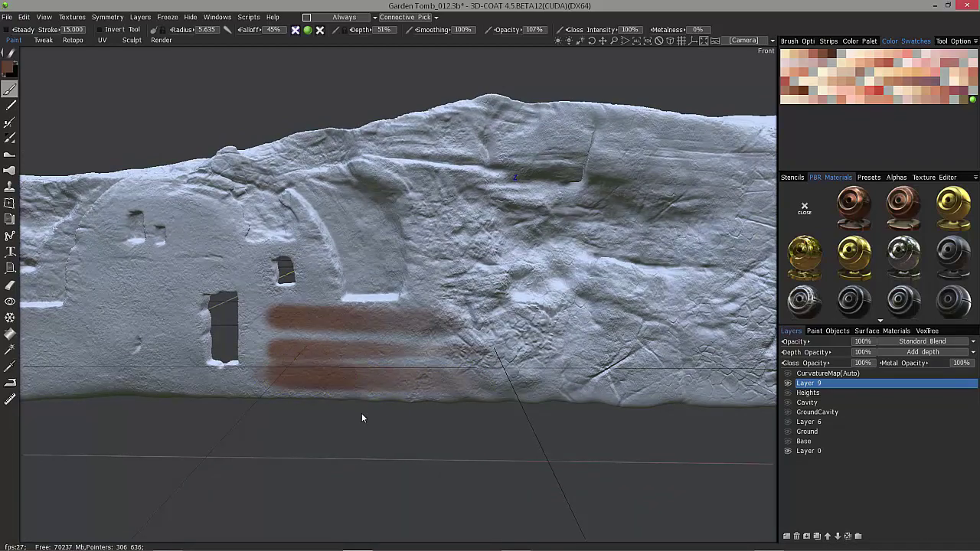
- Enlarge the brush radius to 10.344 and paint brown over the arched recess and the surrounding rock
mouse_move(361, 413)
right_down()
mouse_move(307, 340)
mouse_move(323, 392)
mouse_move(394, 339)
mouse_move(405, 284)
right_up()
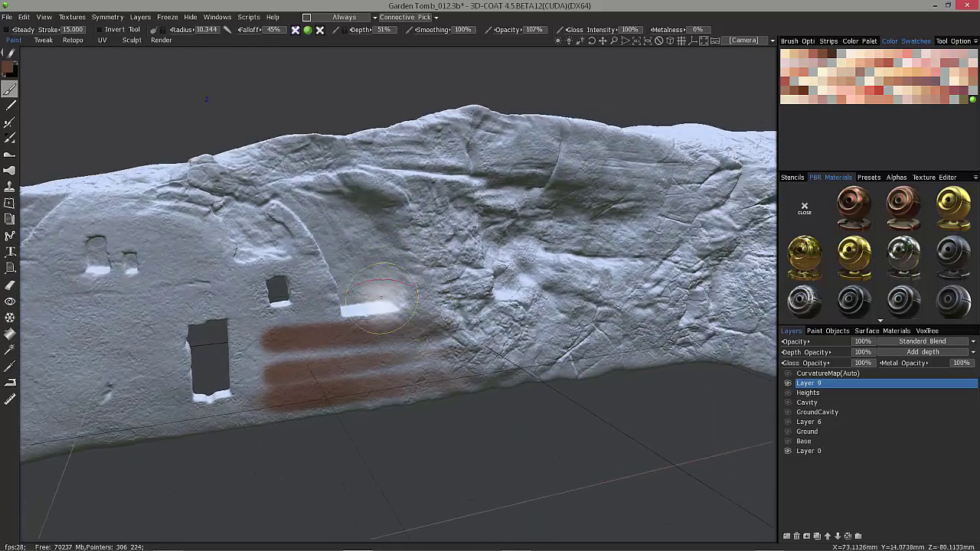
mouse_move(395, 298)
mouse_down()
mouse_move(380, 251)
mouse_move(382, 210)
mouse_move(418, 285)
mouse_move(373, 311)
mouse_move(419, 347)
mouse_move(414, 315)
mouse_move(432, 313)
mouse_move(420, 236)
mouse_move(446, 182)
mouse_move(460, 193)
mouse_move(432, 225)
mouse_move(436, 257)
mouse_move(486, 315)
mouse_move(474, 331)
mouse_move(337, 364)
mouse_move(304, 319)
mouse_move(300, 277)
mouse_move(316, 257)
mouse_move(294, 235)
mouse_move(341, 214)
mouse_up()
right_drag(341, 215, 438, 357)
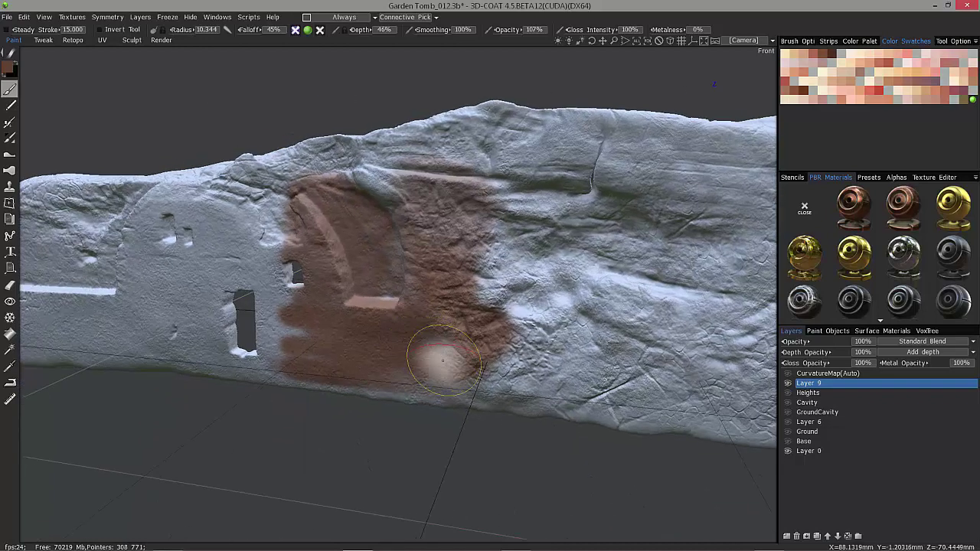
- Undo the brown test strokes and delete Layer 9
key(ctrl+z)
key(ctrl+z)
key(ctrl+z)
key(ctrl+z)
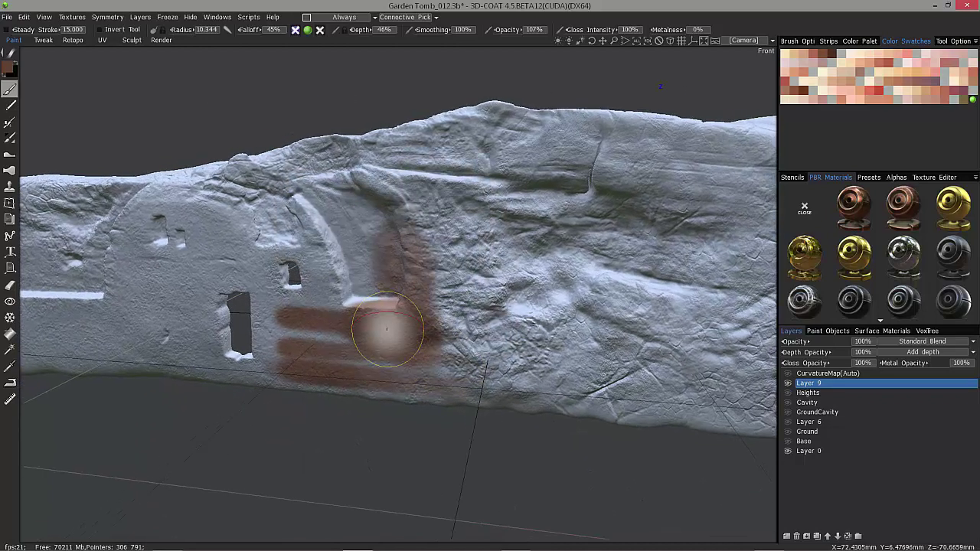
key(ctrl+z)
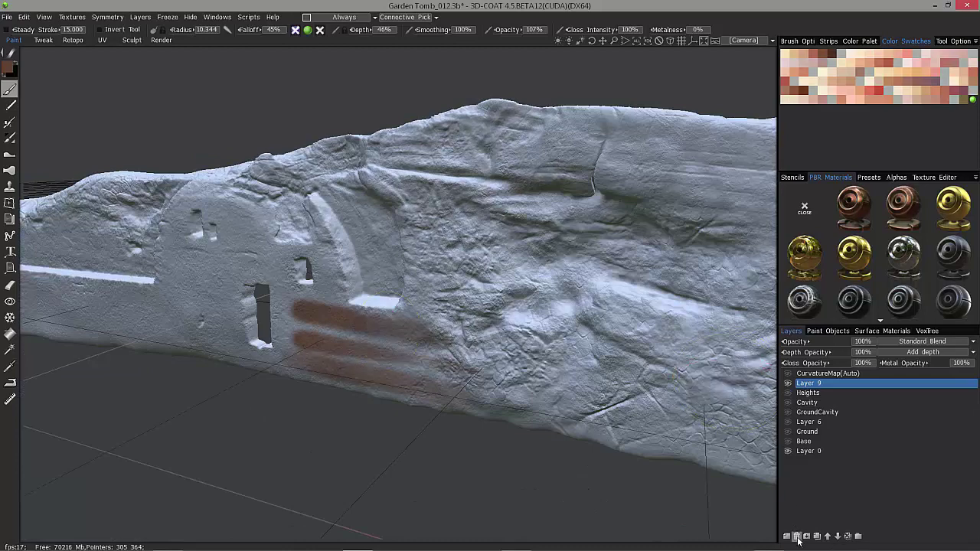
key(ctrl+z)
key(ctrl+z)
key(ctrl+z)
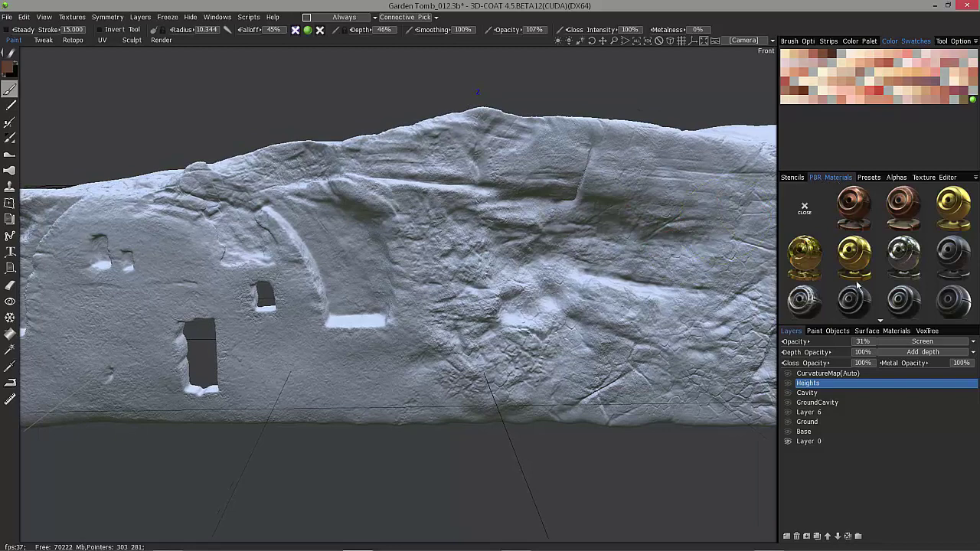
- Browse the available PBR materials and examine their enlarged previews
mouse_move(857, 280)
mouse_move(864, 306)
mouse_move(911, 284)
click(976, 178)
scroll(837, 247, down, 1)
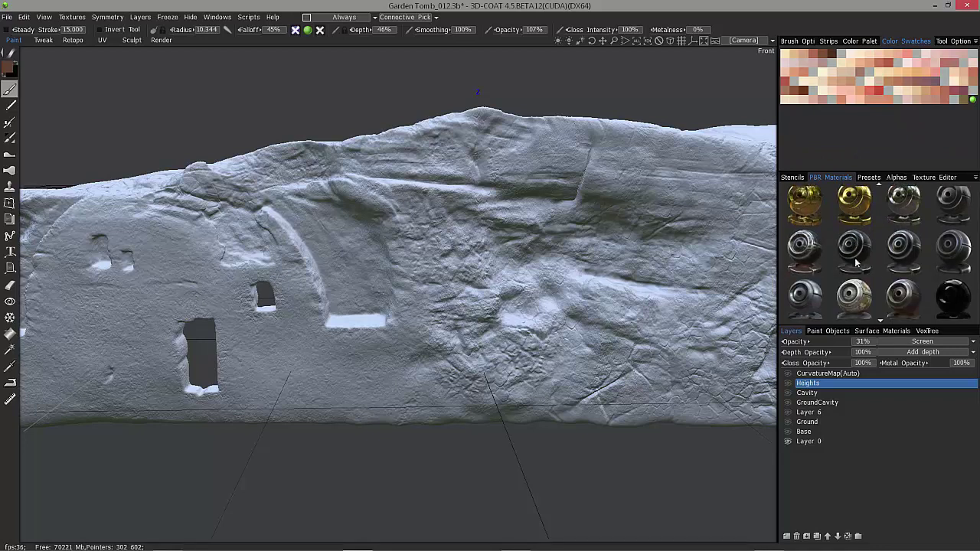
scroll(856, 299, down, 2)
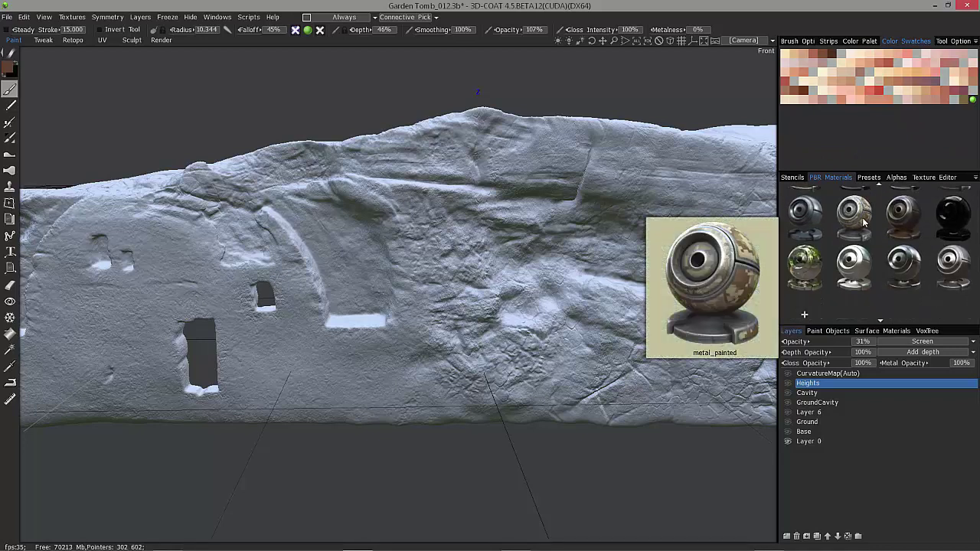
scroll(861, 222, up, 1)
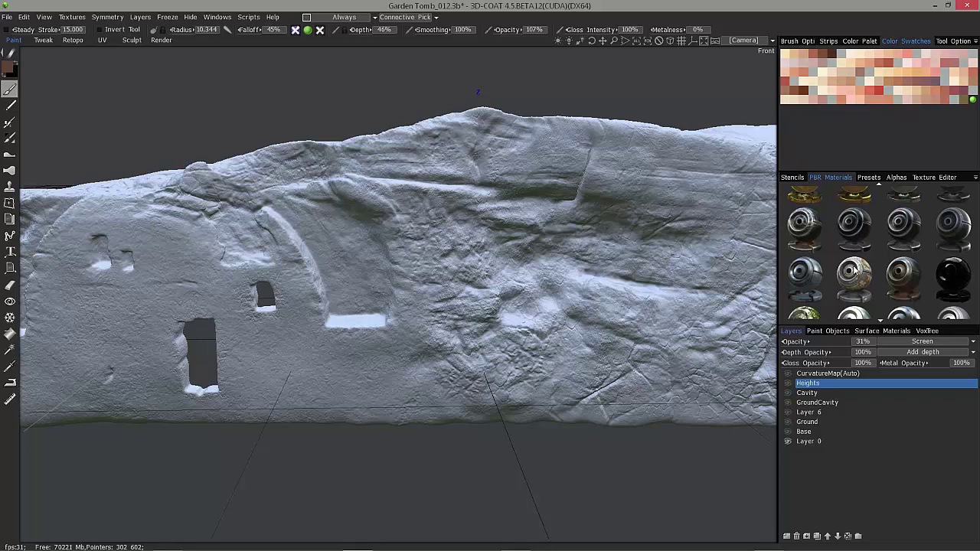
scroll(853, 291, up, 3)
- Switch the PBR materials to the Garden Tom folder and start a new material
click(976, 177)
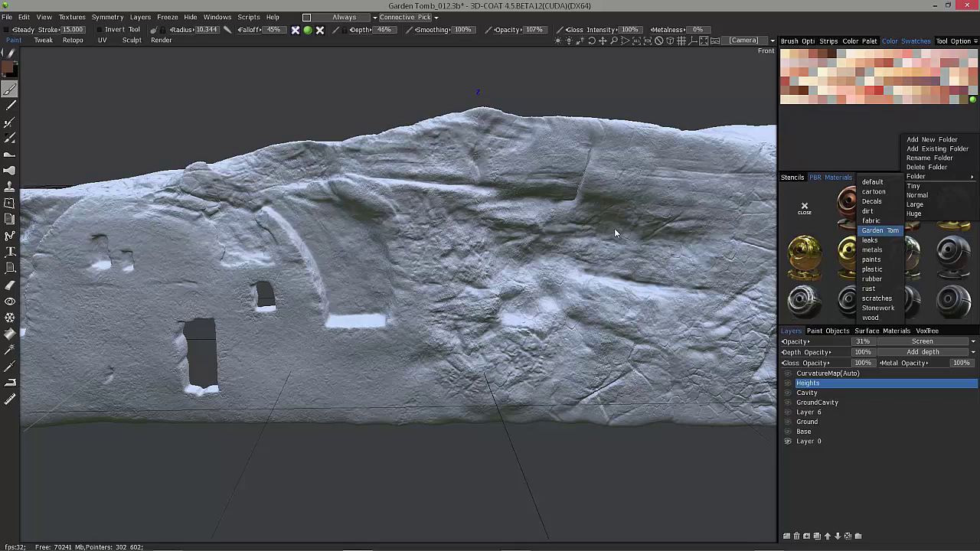
click(880, 231)
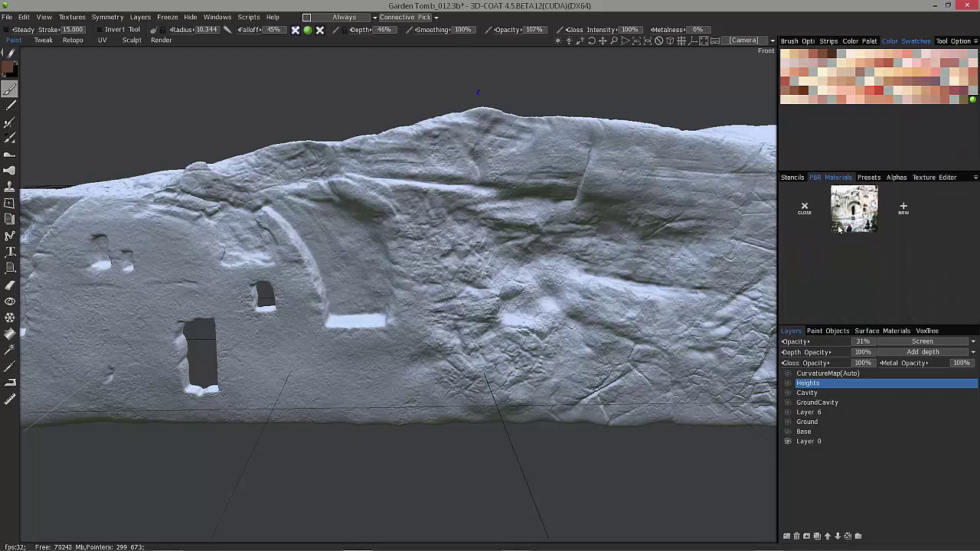
click(903, 208)
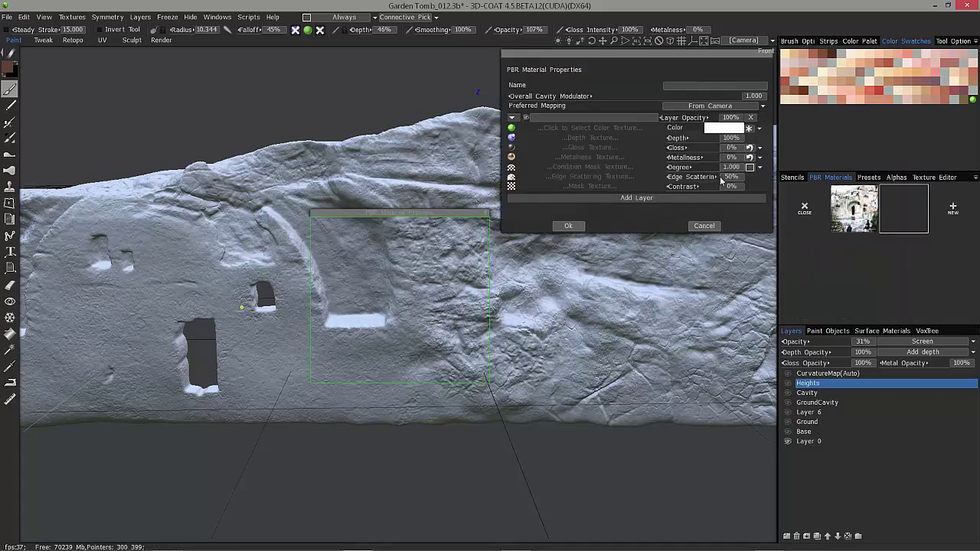
drag(547, 62, 534, 71)
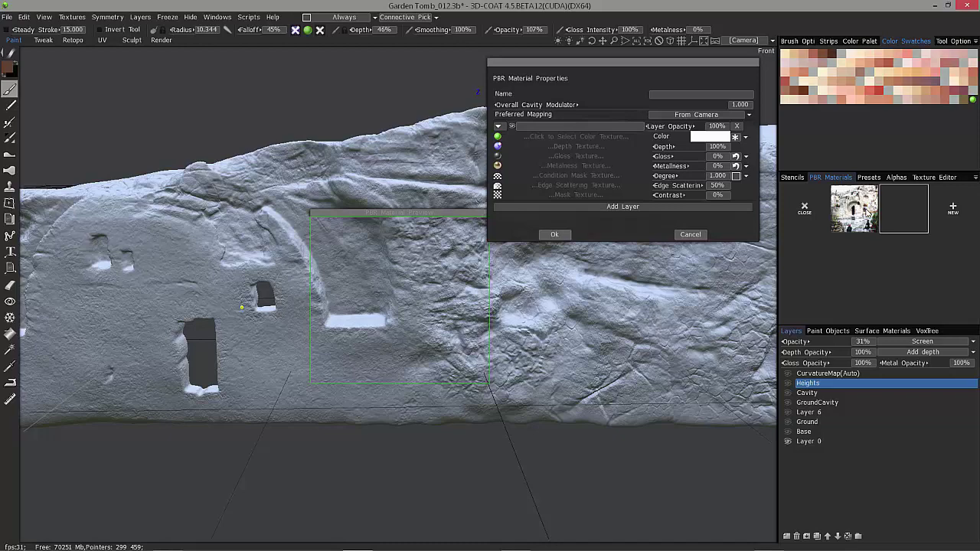
- Load Garden_Tomb_Golgotha.jpg as the new material's color texture and create the material with From Camera mapping
click(547, 136)
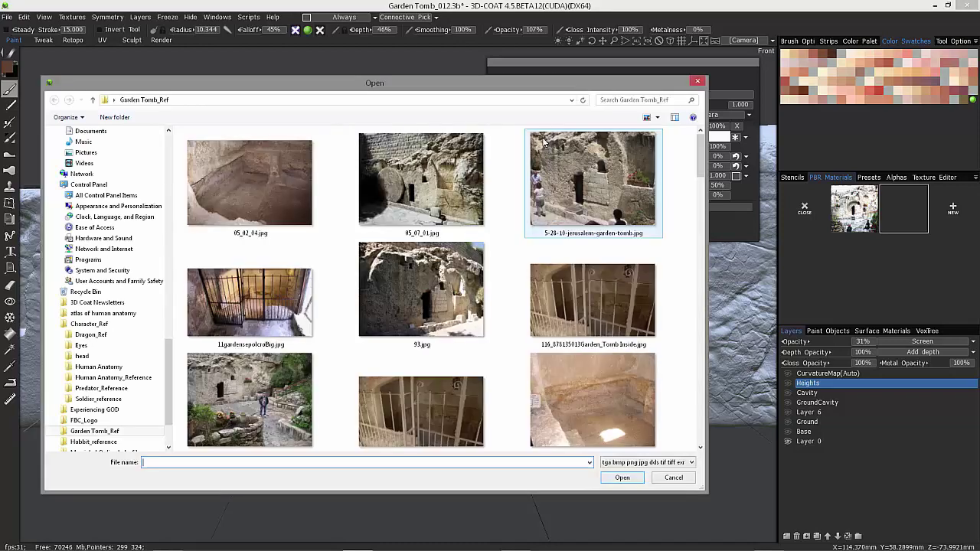
key(Escape)
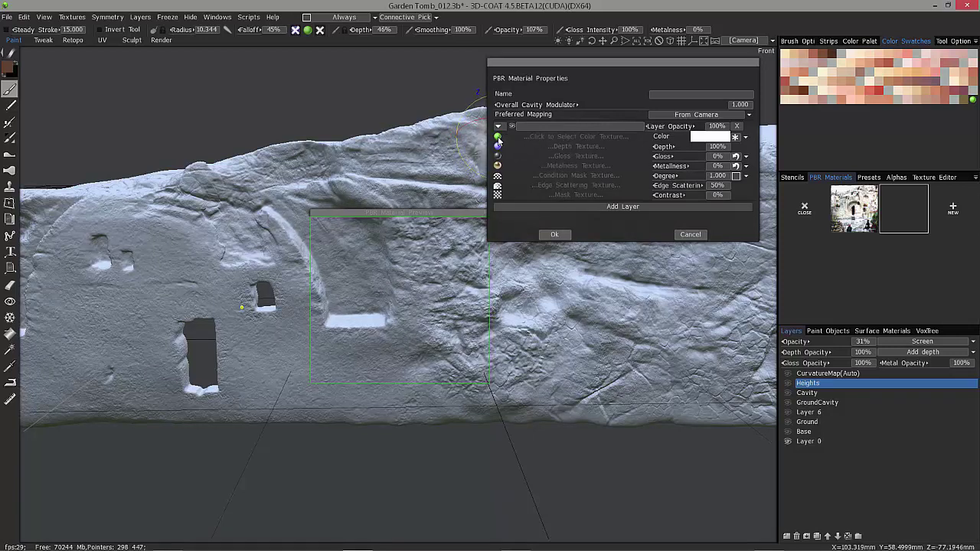
click(553, 138)
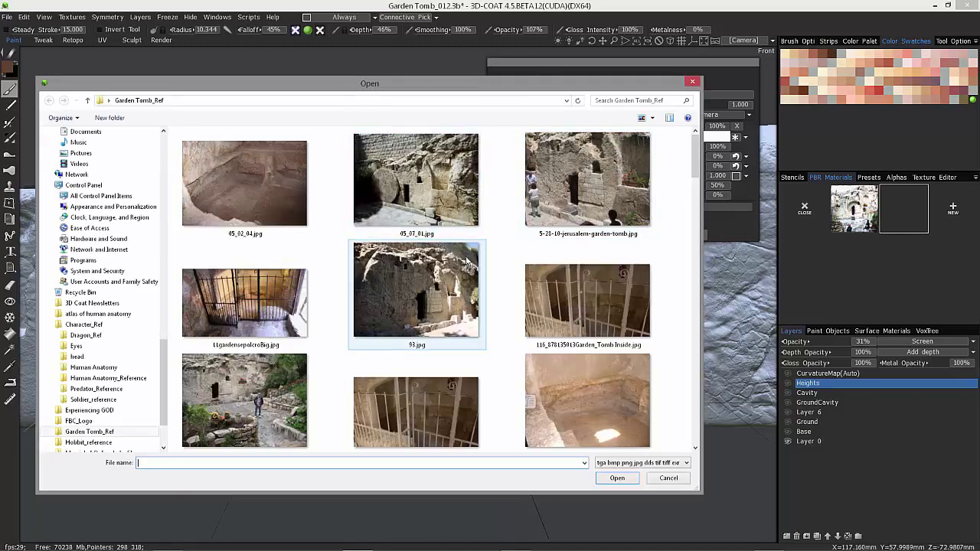
drag(697, 159, 710, 265)
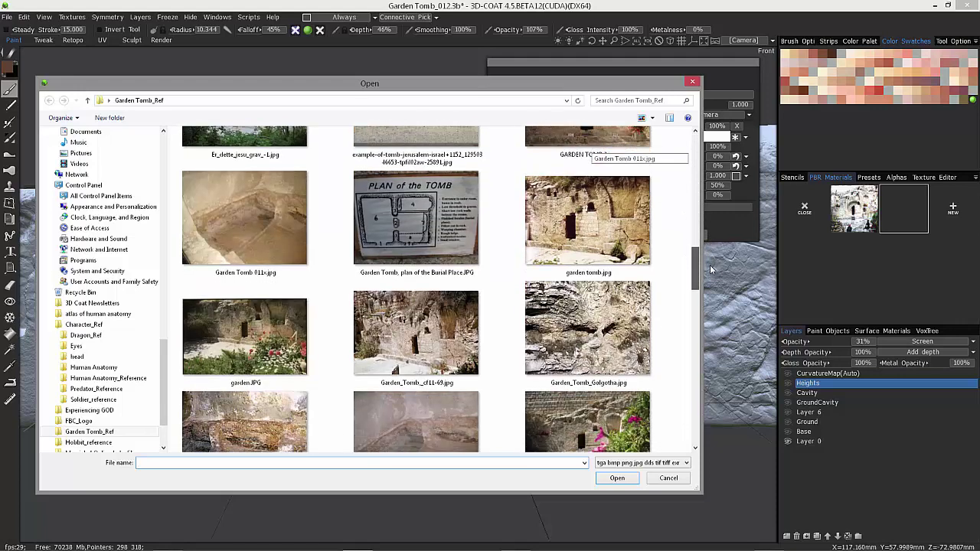
scroll(710, 269, down, 2)
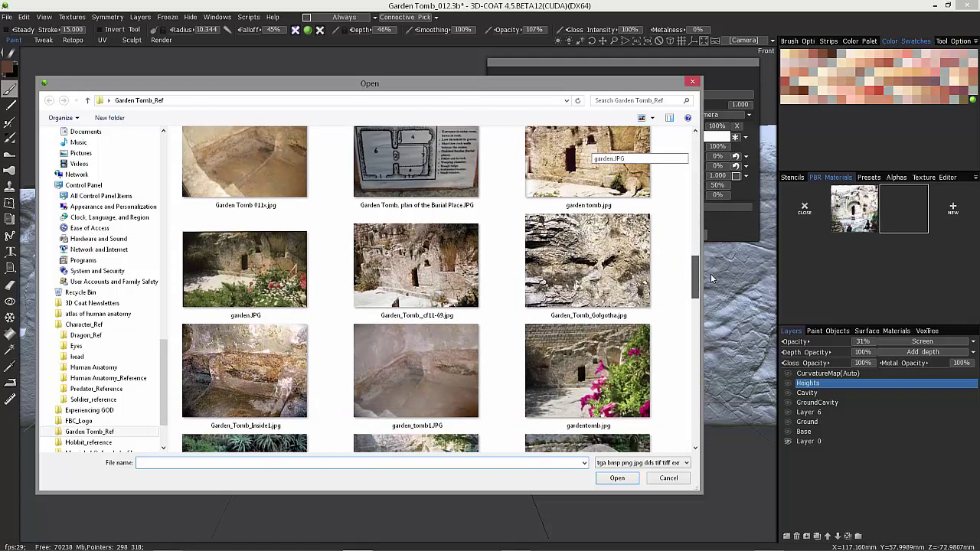
double_click(596, 268)
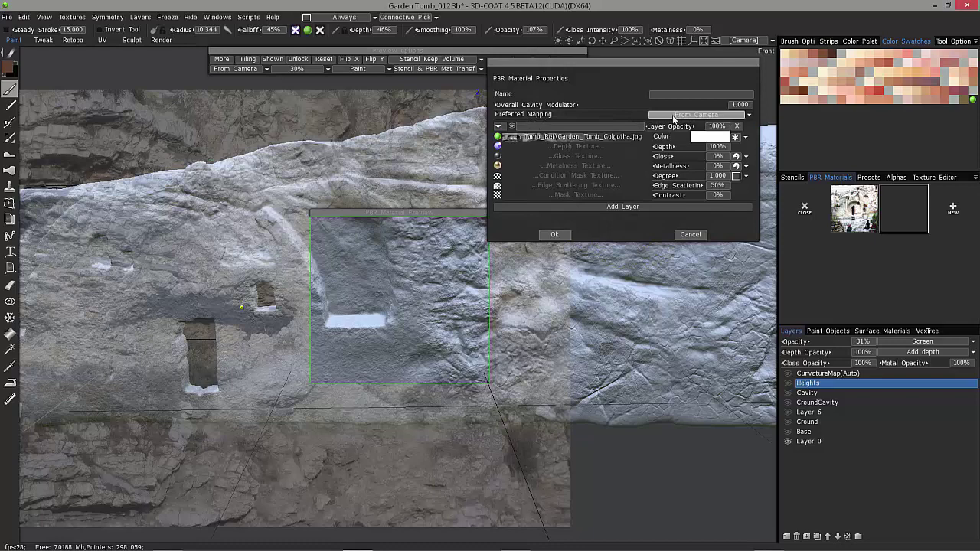
click(674, 115)
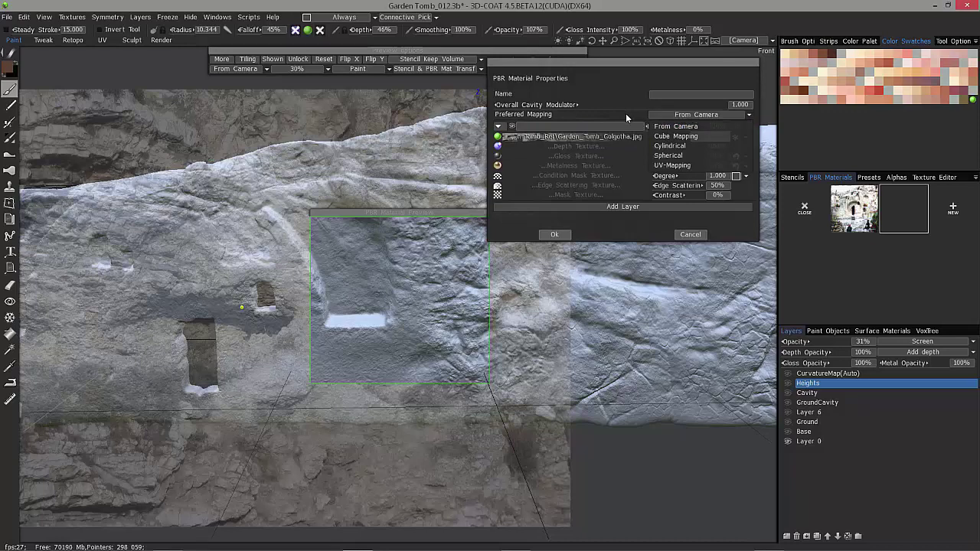
click(555, 235)
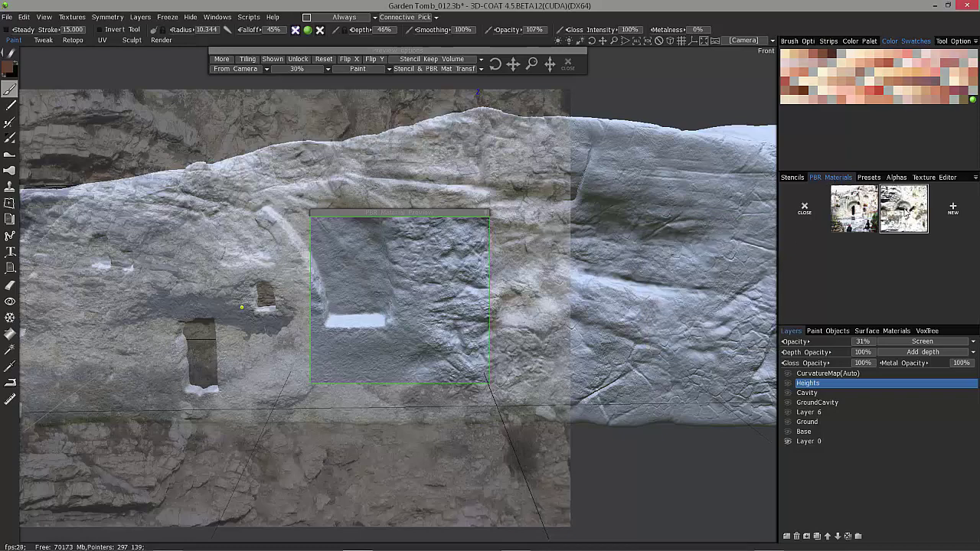
- Reset the placement of the material preview over the model and deactivate the material
mouse_move(904, 213)
drag(322, 68, 327, 65)
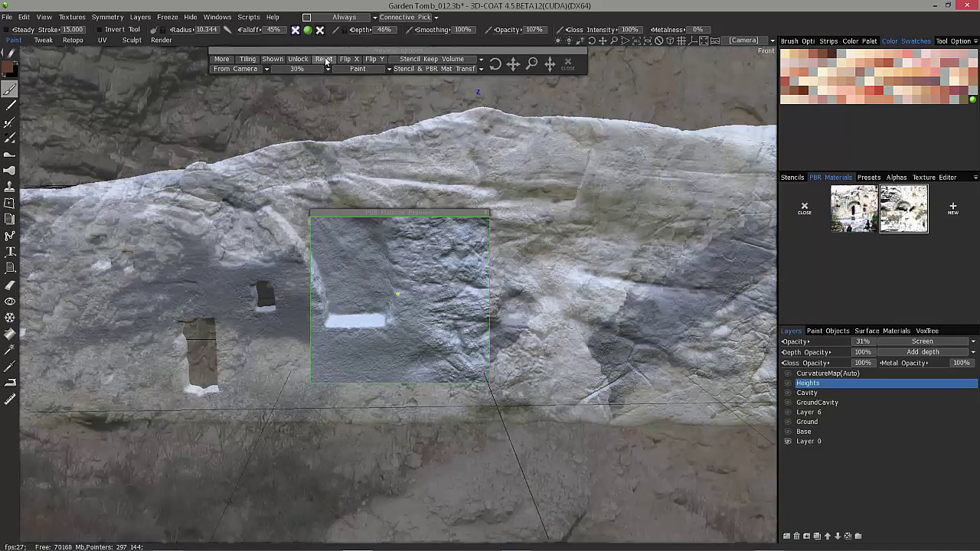
drag(380, 49, 367, 68)
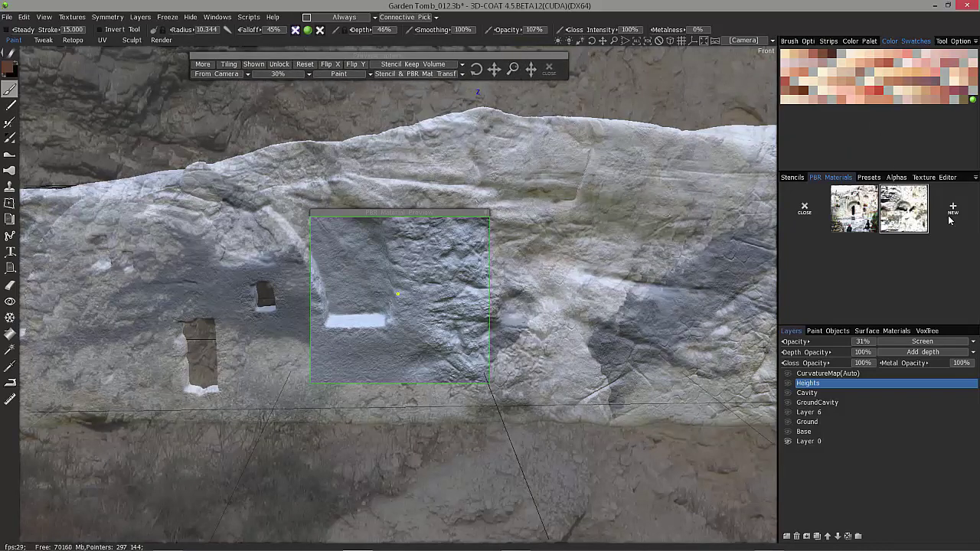
click(549, 69)
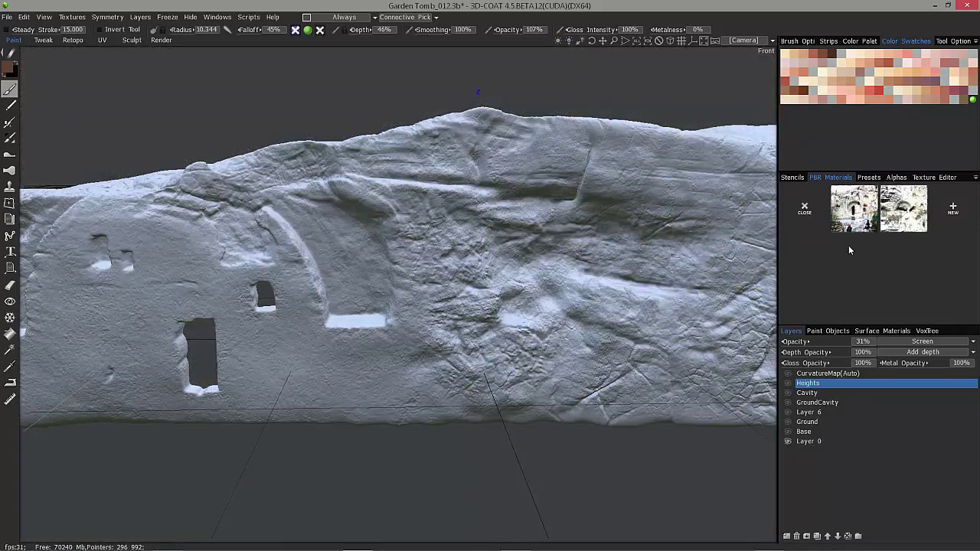
- Reduce the brush radius to 6.249
key([)
key([)
key([)
key([)
key([)
- Start a new PBR material and load Garden_Tomb_Golgotha.jpg from the Garden Tomb_Ref folder as its color texture
click(953, 209)
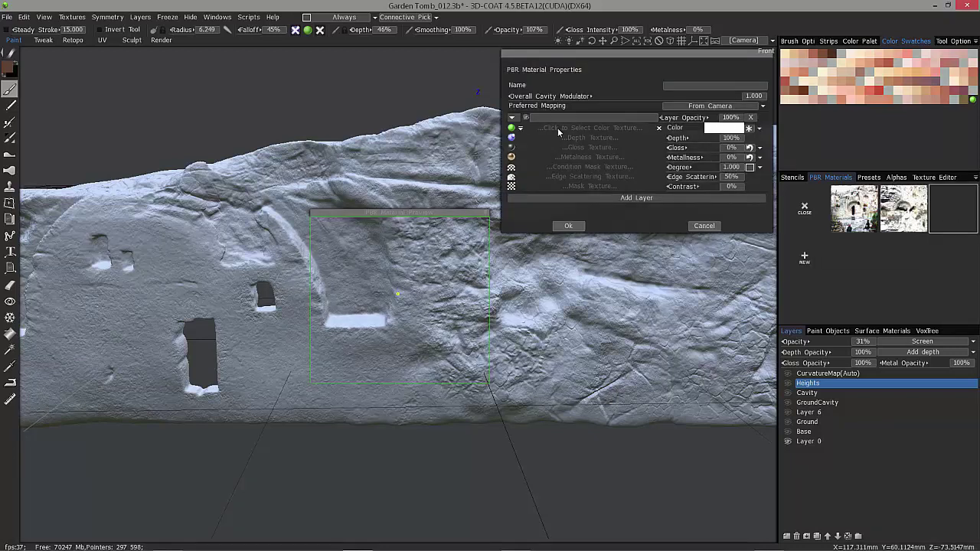
click(577, 126)
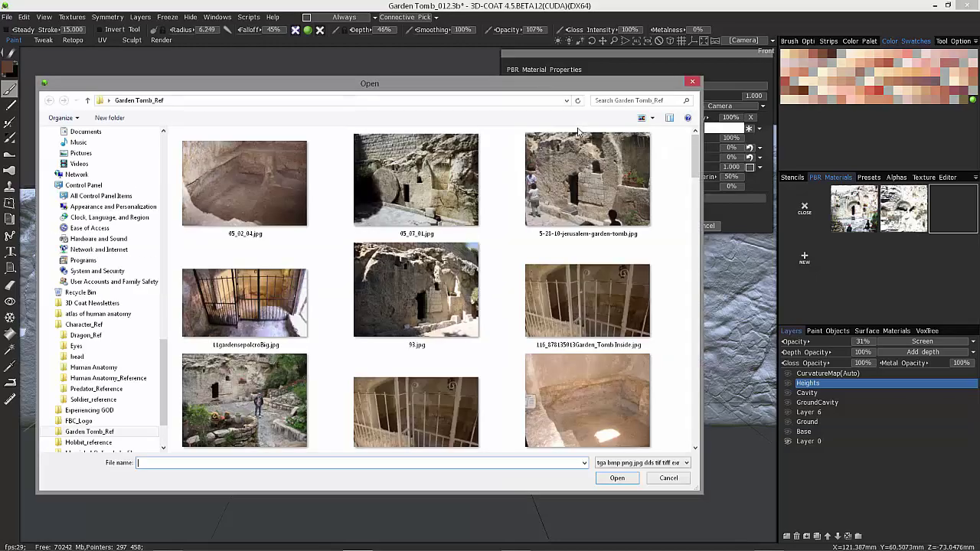
drag(699, 163, 725, 281)
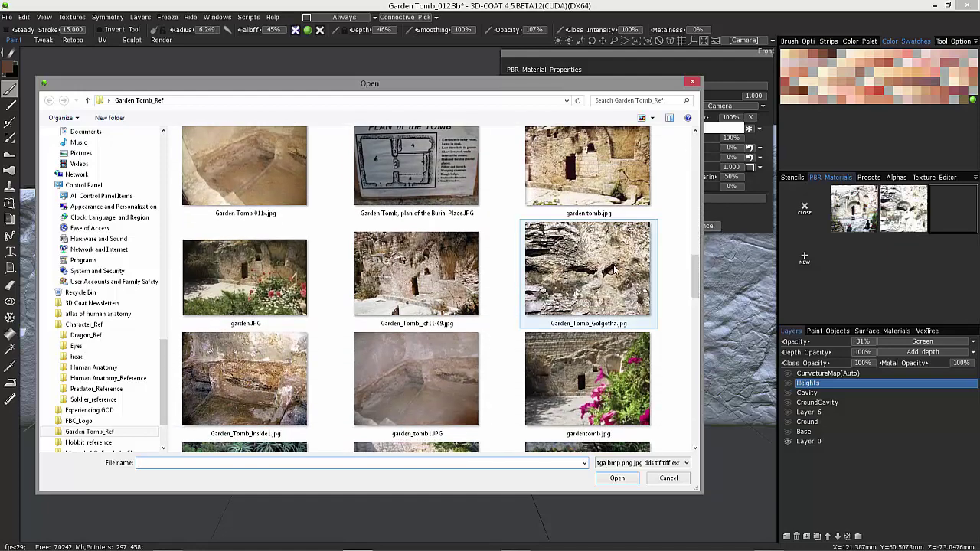
double_click(596, 262)
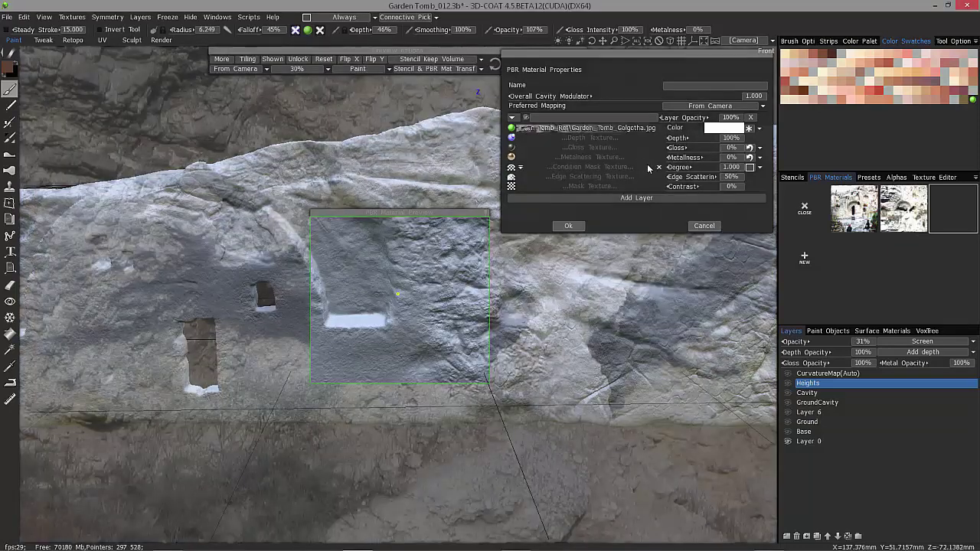
- Set the new material's preferred mapping to Cube Mapping and create the material
click(699, 107)
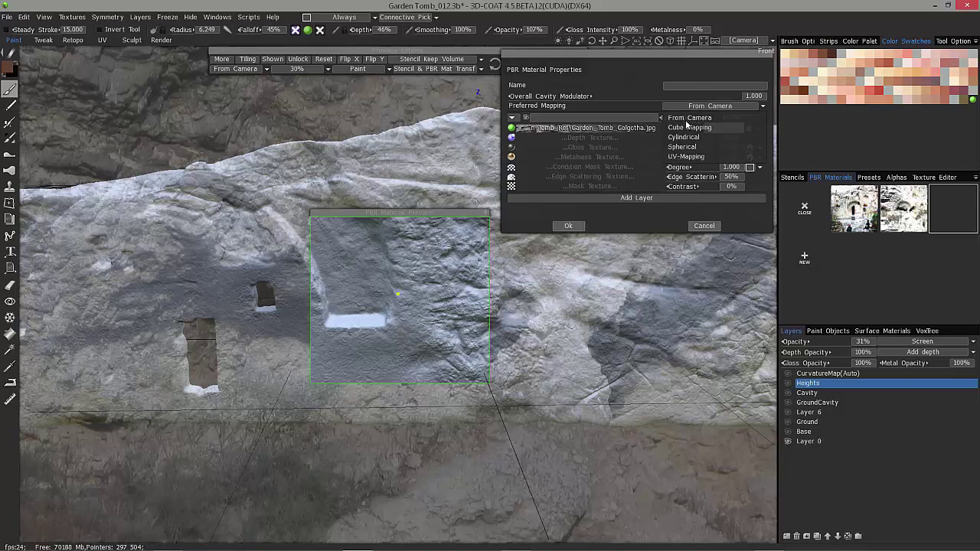
click(713, 107)
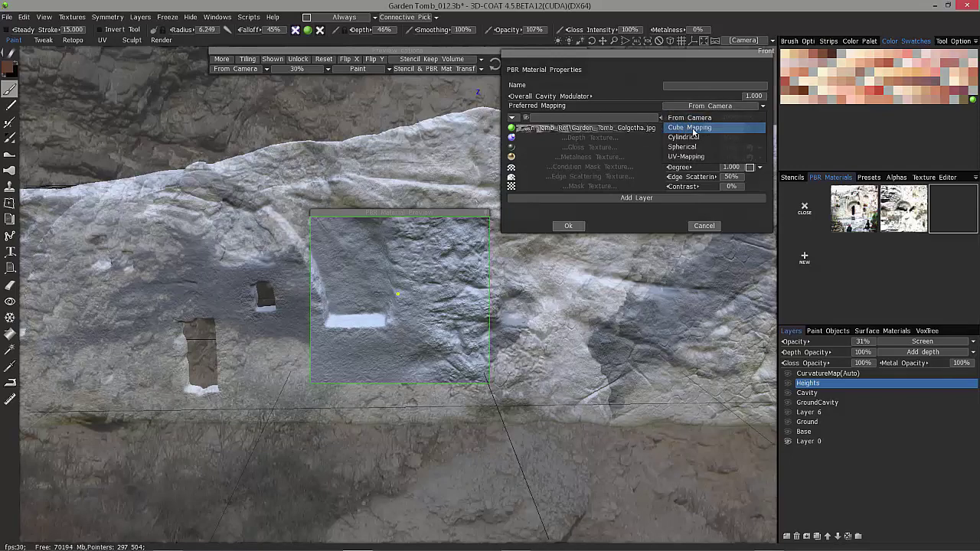
click(693, 128)
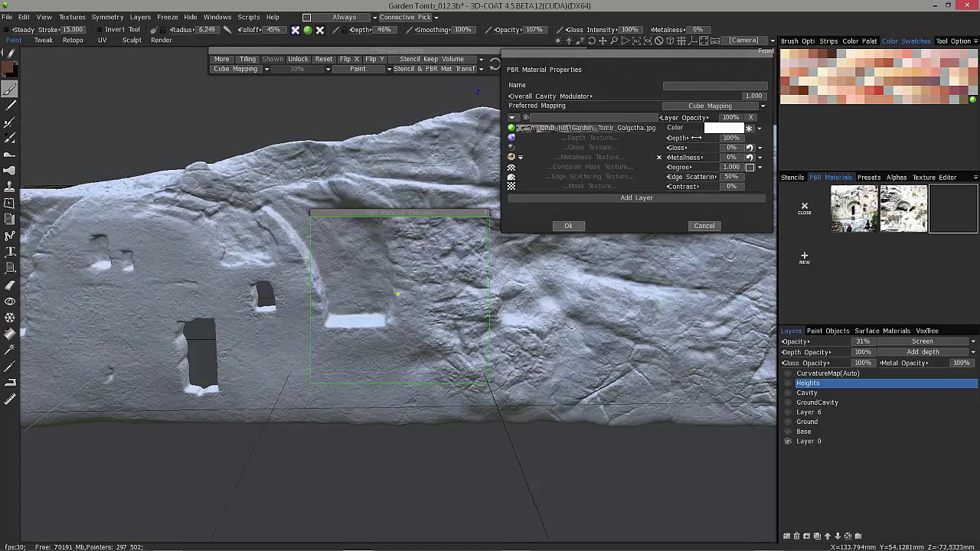
click(568, 226)
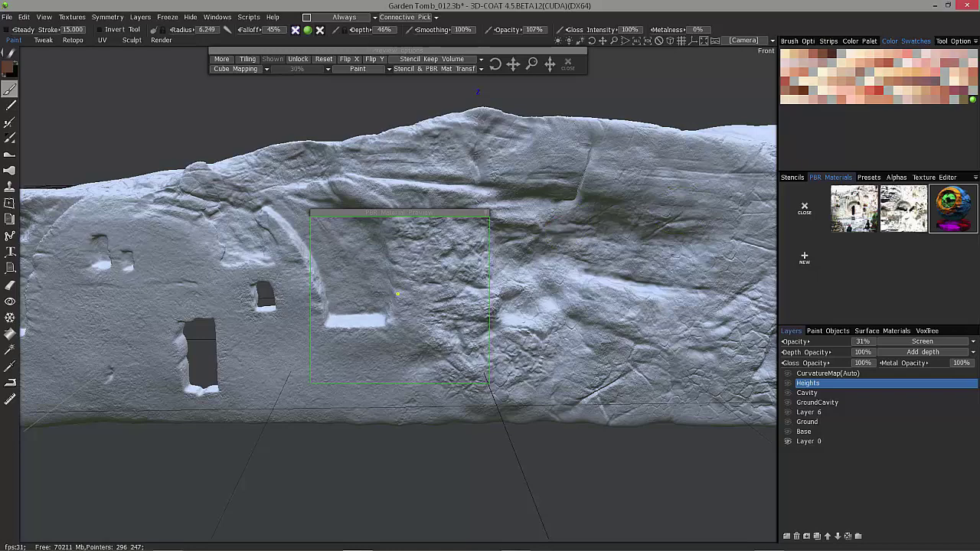
- Edit the newly created material so that its color blending mode is Replace, and apply the change
right_click(952, 212)
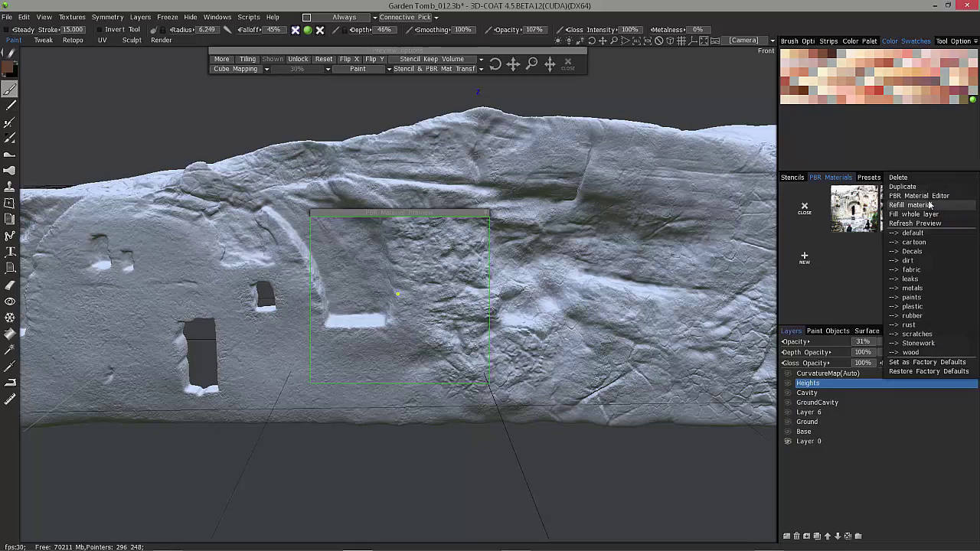
click(920, 196)
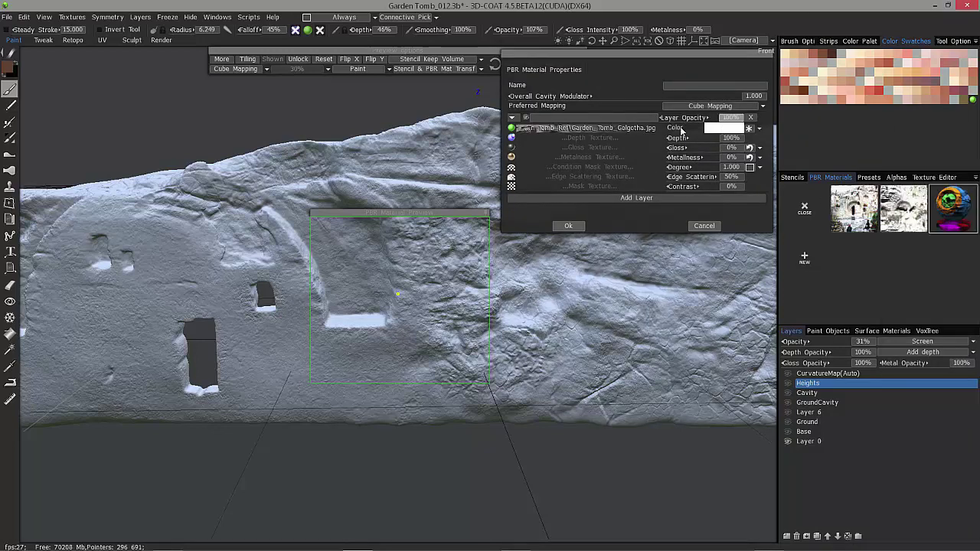
click(760, 129)
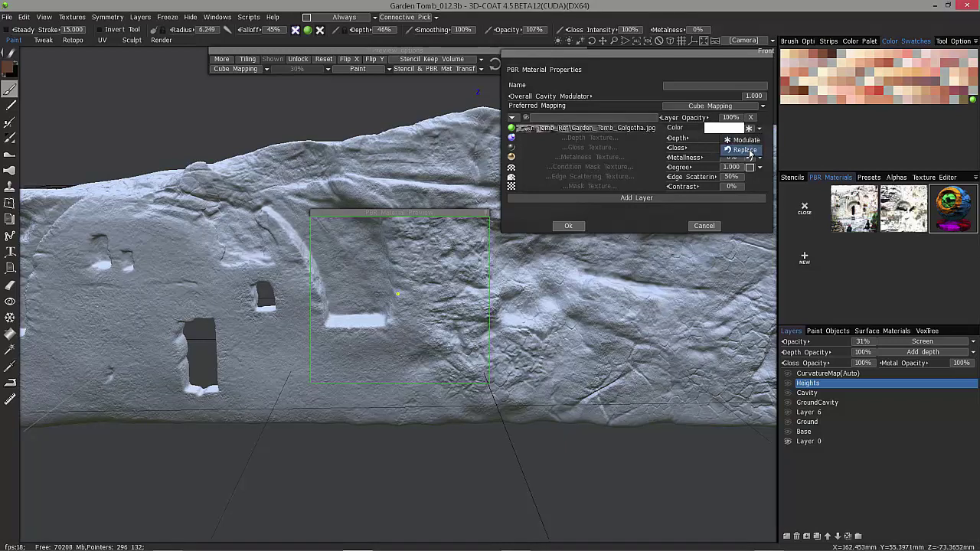
click(567, 227)
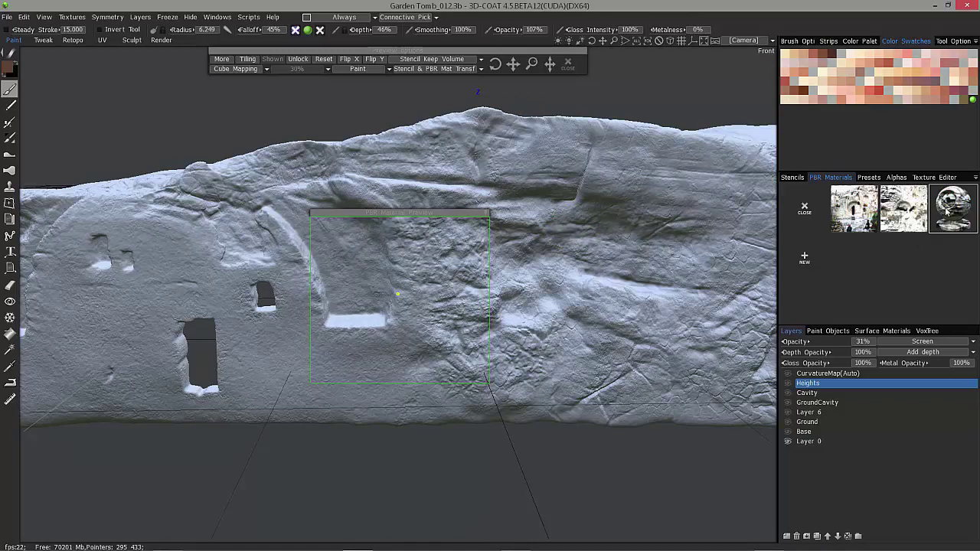
- Edit the third material again, set its preferred mapping to From Camera, and apply the change
mouse_move(952, 218)
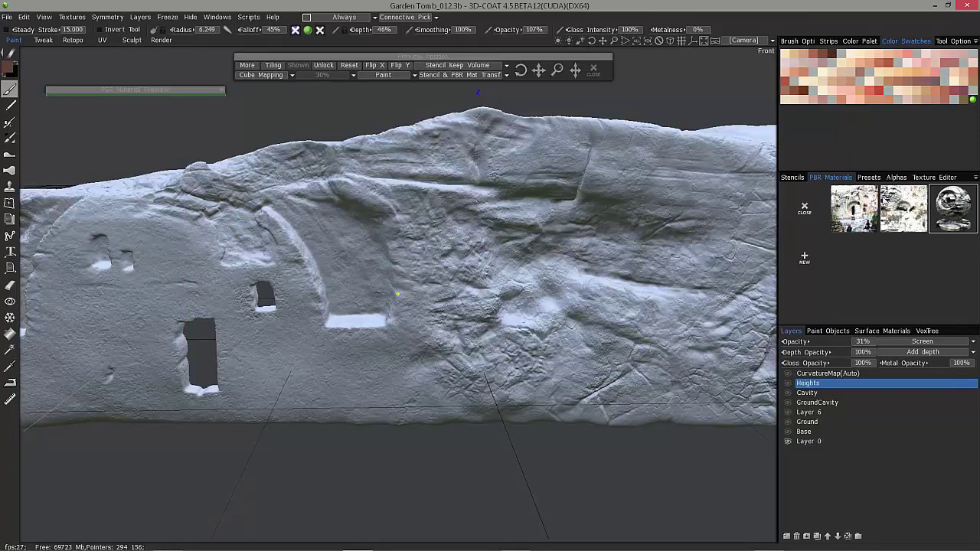
right_click(953, 220)
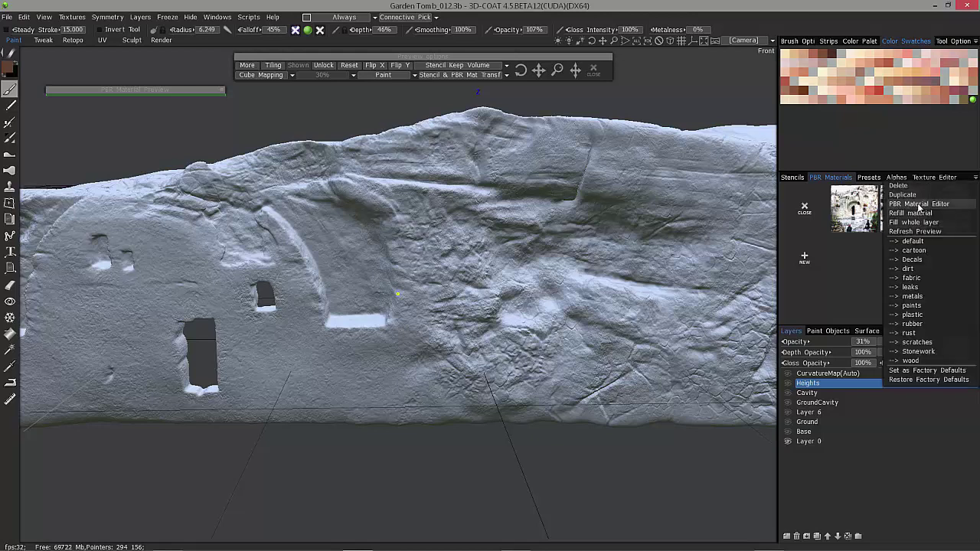
click(917, 205)
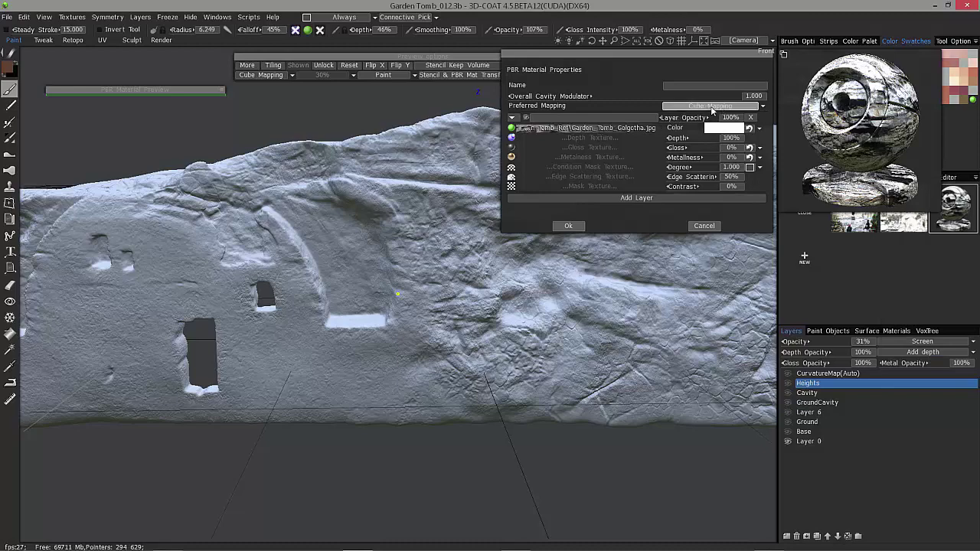
click(718, 108)
click(705, 121)
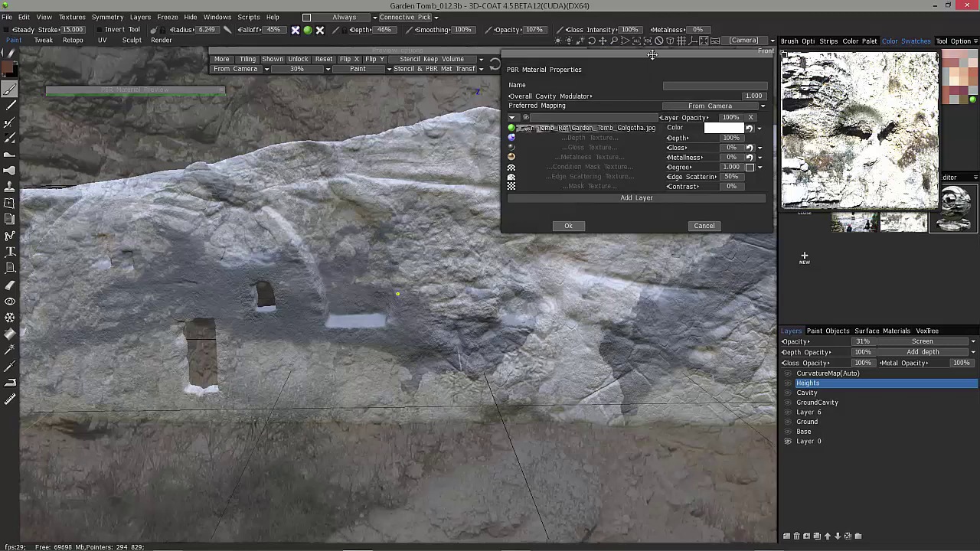
drag(639, 52, 476, 91)
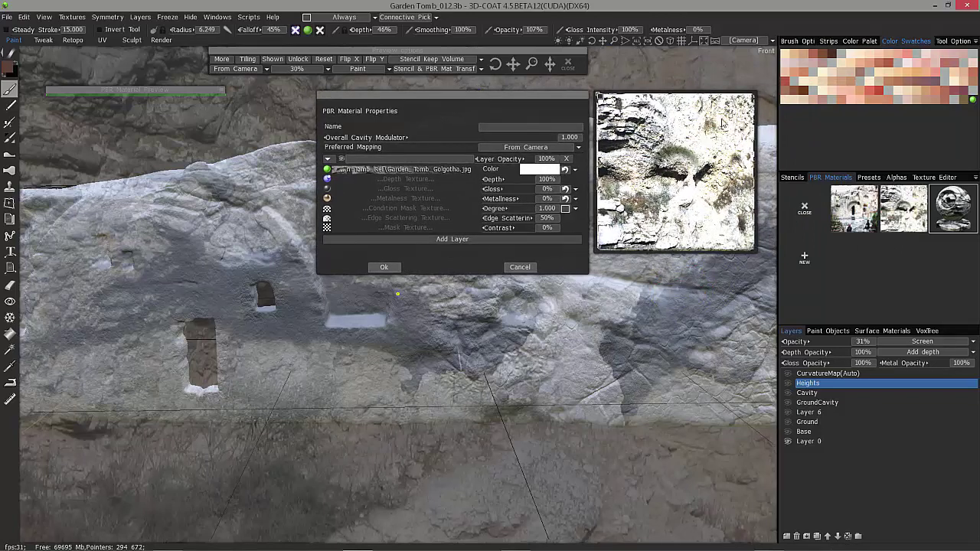
click(386, 266)
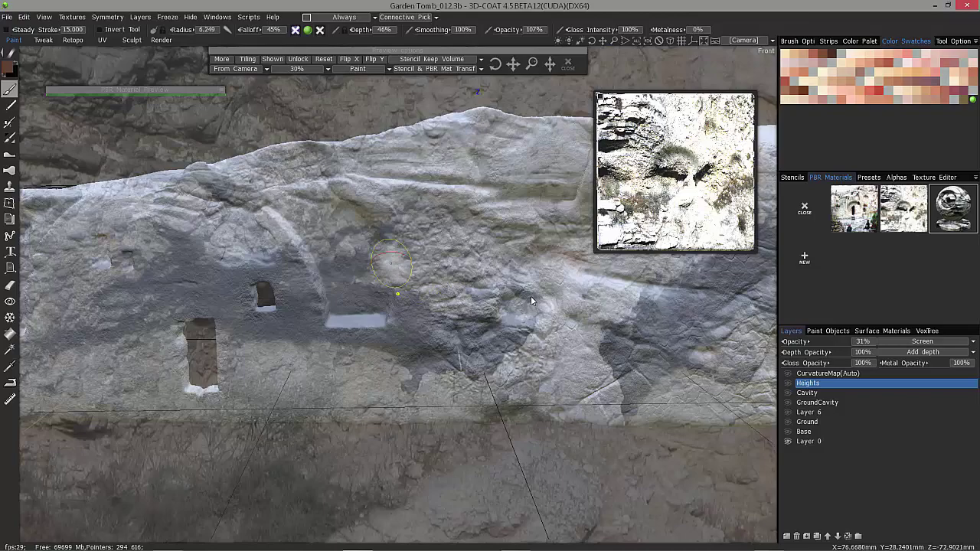